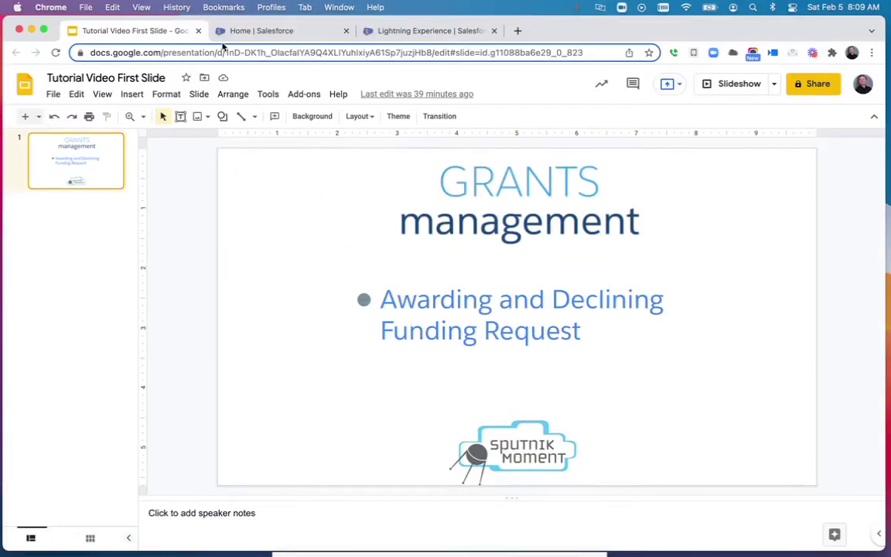
Step: Show Funding Requests in the '6. Reviewed - Funding Requests' list view as a Split View
{"action": "left_click", "coordinate": [225, 32]}
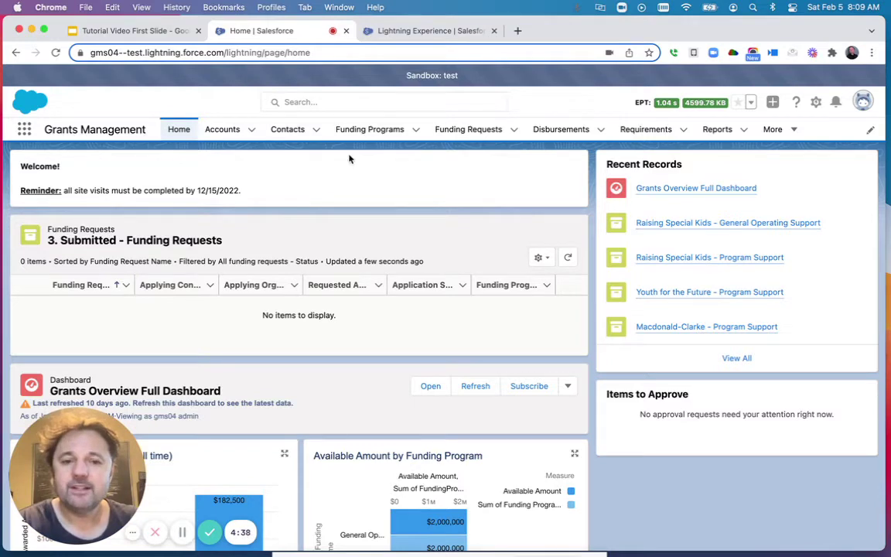
{"action": "left_click", "coordinate": [462, 136]}
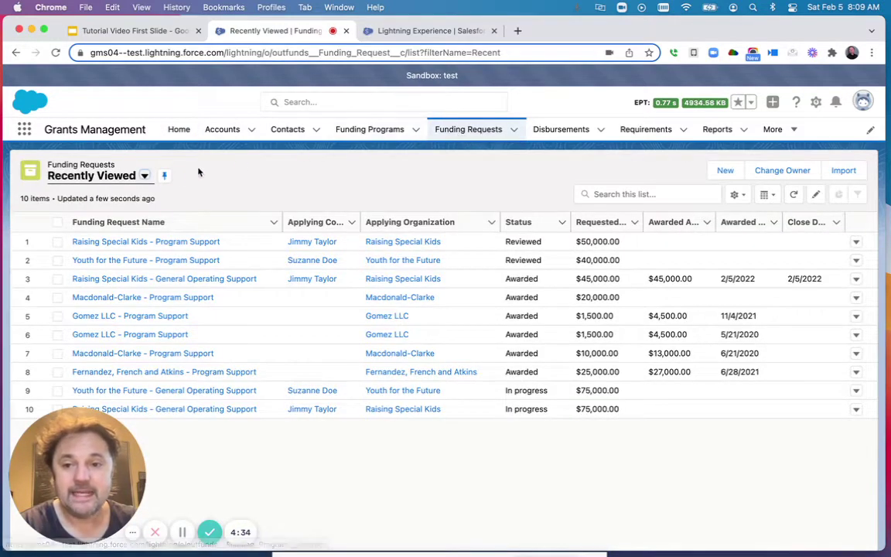
{"action": "left_click", "coordinate": [145, 176]}
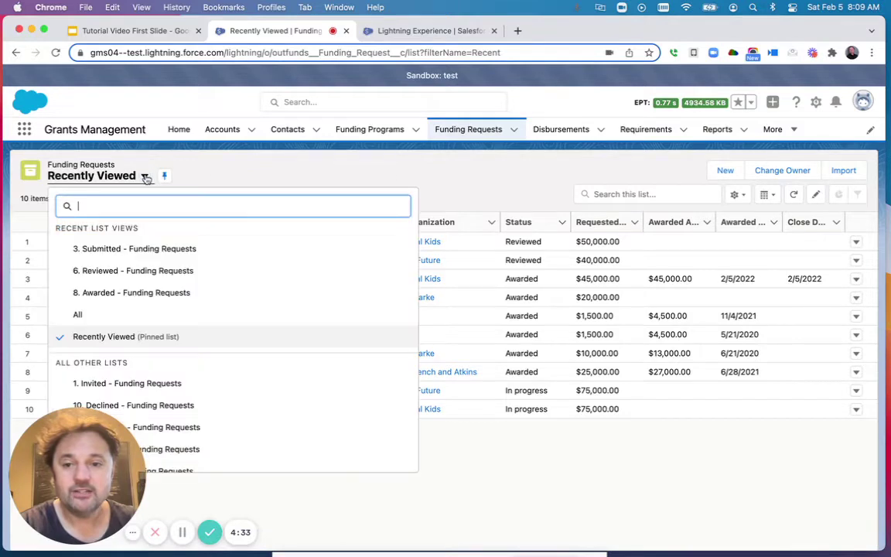
{"action": "left_click", "coordinate": [135, 271]}
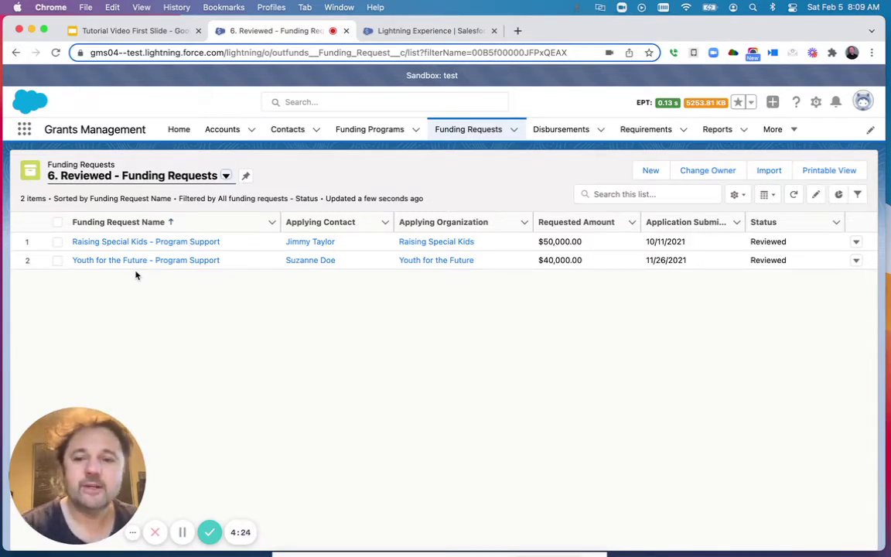
{"action": "left_click", "coordinate": [765, 195]}
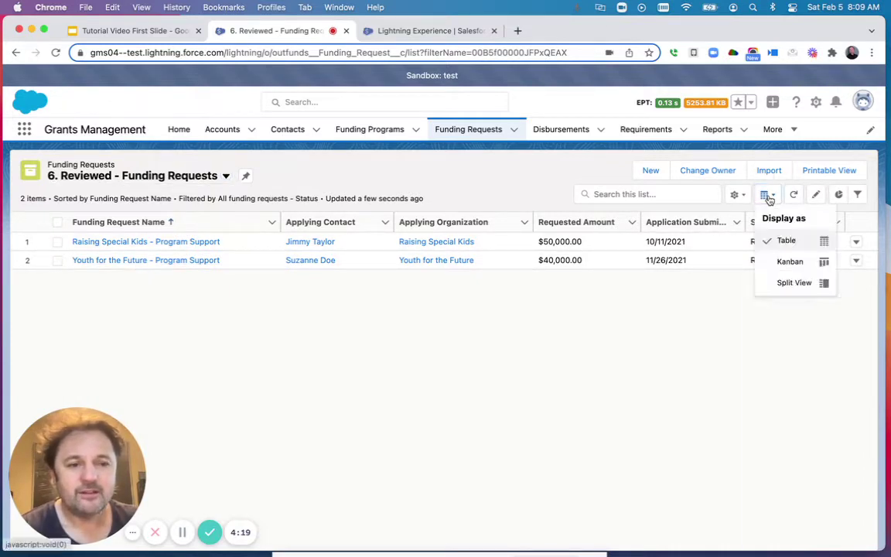
{"action": "left_click", "coordinate": [775, 283]}
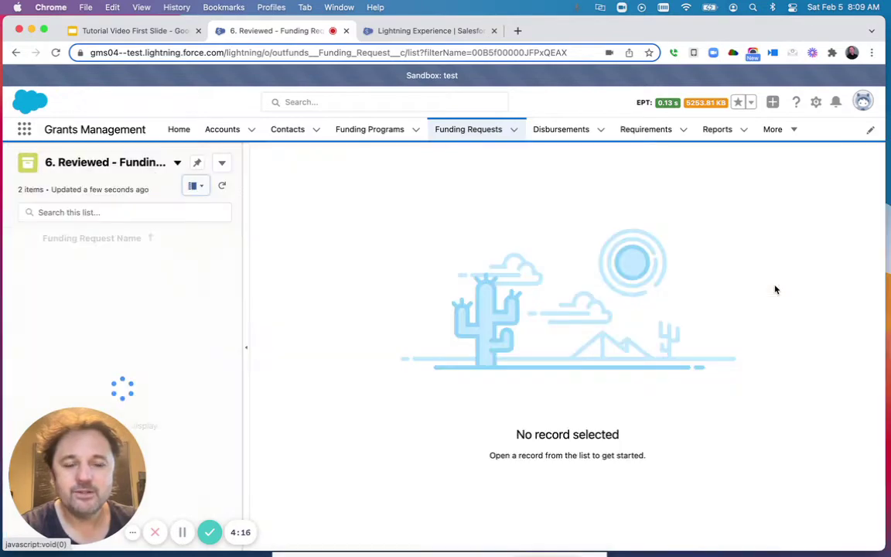
Step: Open the Raising Special Kids request, choose the Awarded stage, and set Awarded Date 2/5/2022
{"action": "left_click", "coordinate": [105, 281]}
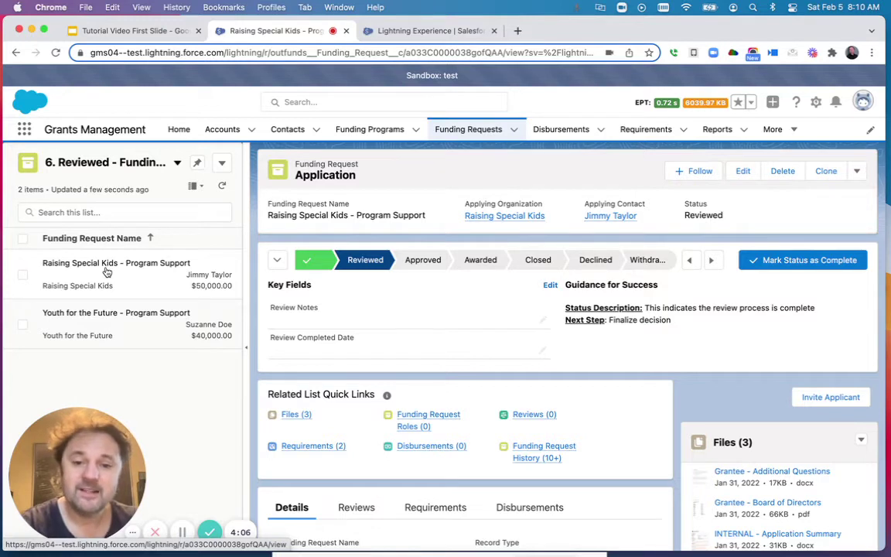
{"action": "left_click", "coordinate": [470, 260]}
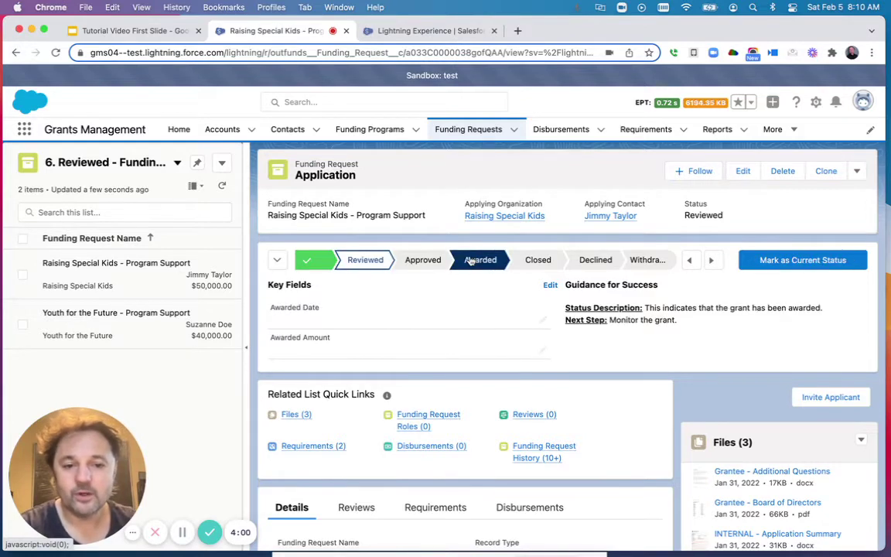
{"action": "left_click", "coordinate": [540, 319]}
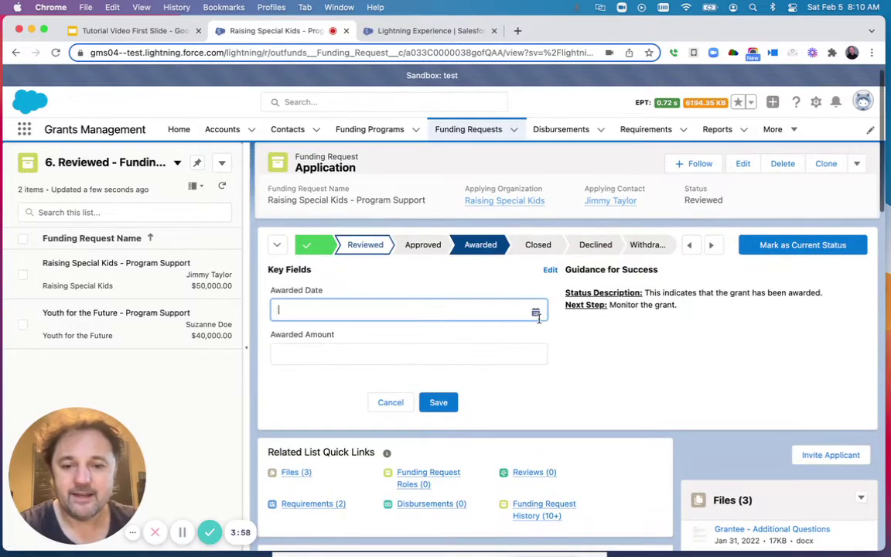
{"action": "left_click", "coordinate": [387, 301]}
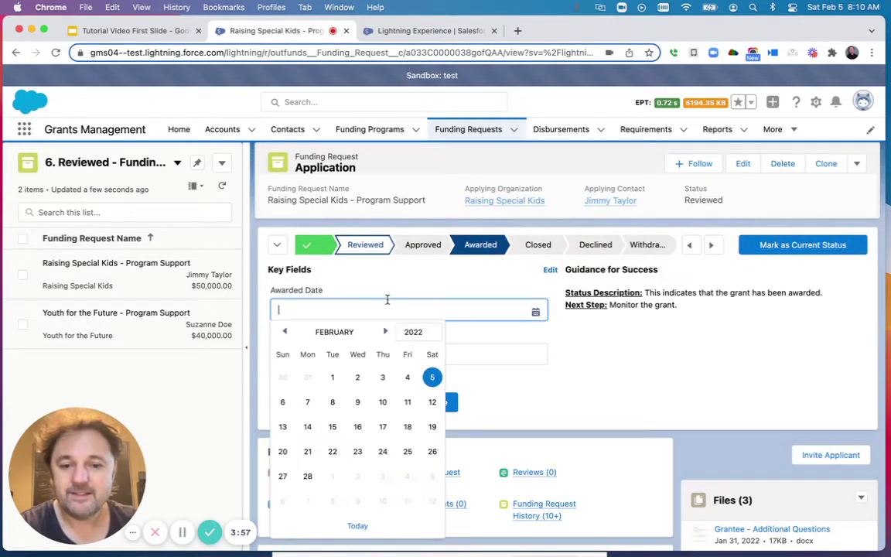
{"action": "left_click", "coordinate": [357, 526]}
Step: Enter an Awarded Amount of $45,000.00, save, and mark Awarded as the current status
{"action": "left_click", "coordinate": [283, 356]}
{"action": "type", "text": "45"}
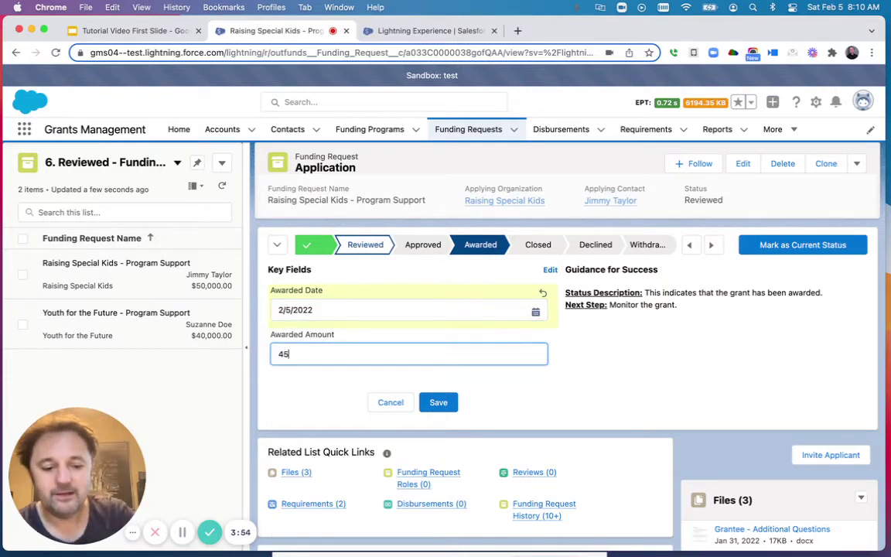
{"action": "type", "text": "k"}
{"action": "key", "text": "Tab"}
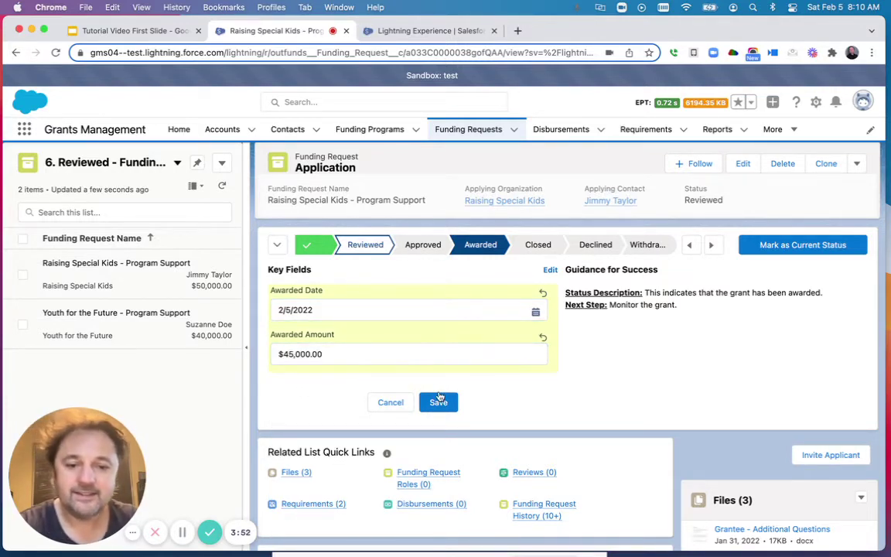
{"action": "left_click", "coordinate": [438, 400]}
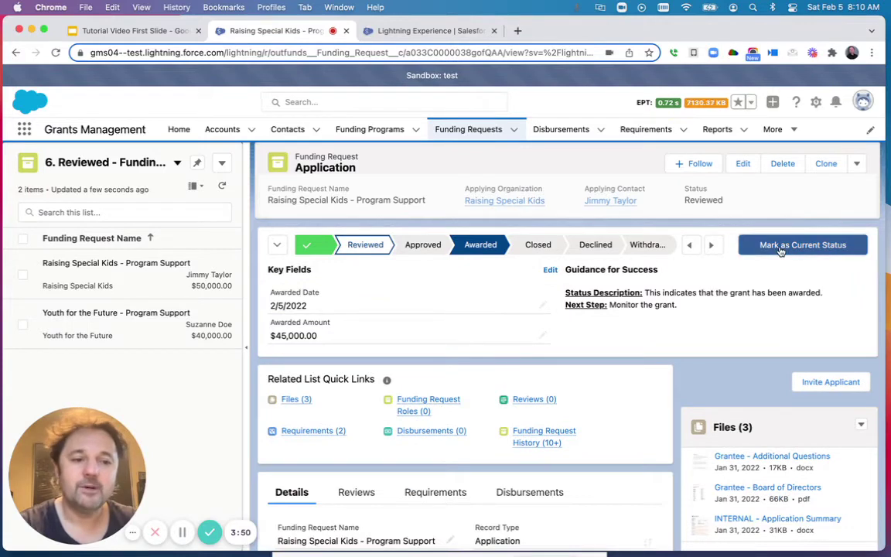
{"action": "left_click", "coordinate": [781, 246]}
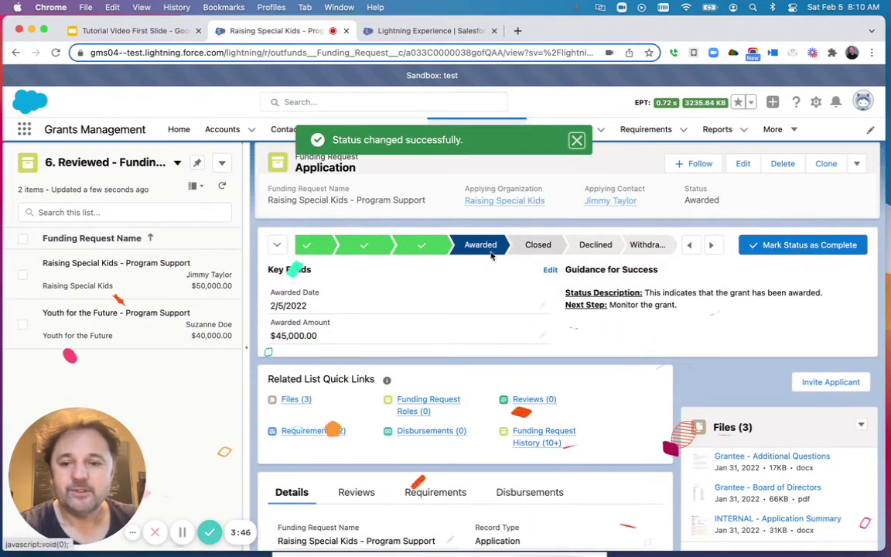
Step: Refresh the Reviewed list, open Youth for the Future, and choose the Declined stage
{"action": "left_click", "coordinate": [222, 188]}
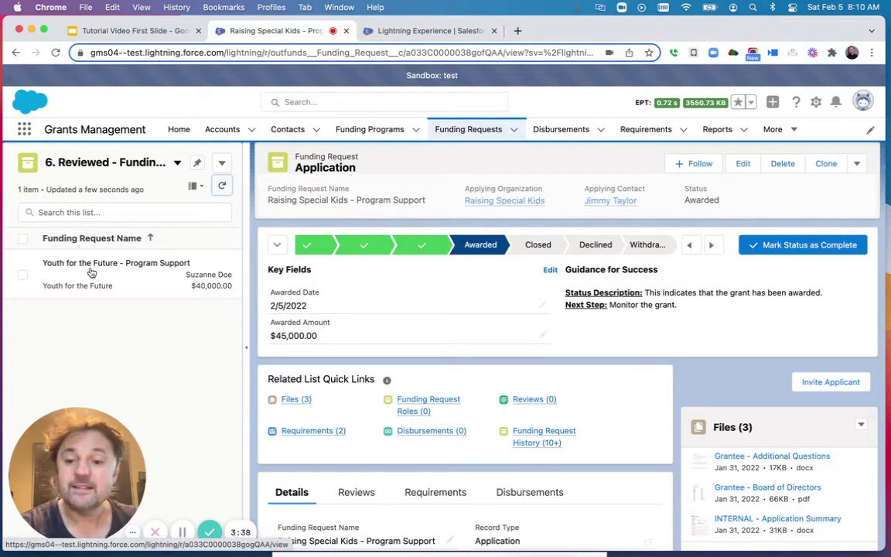
{"action": "left_click", "coordinate": [91, 264]}
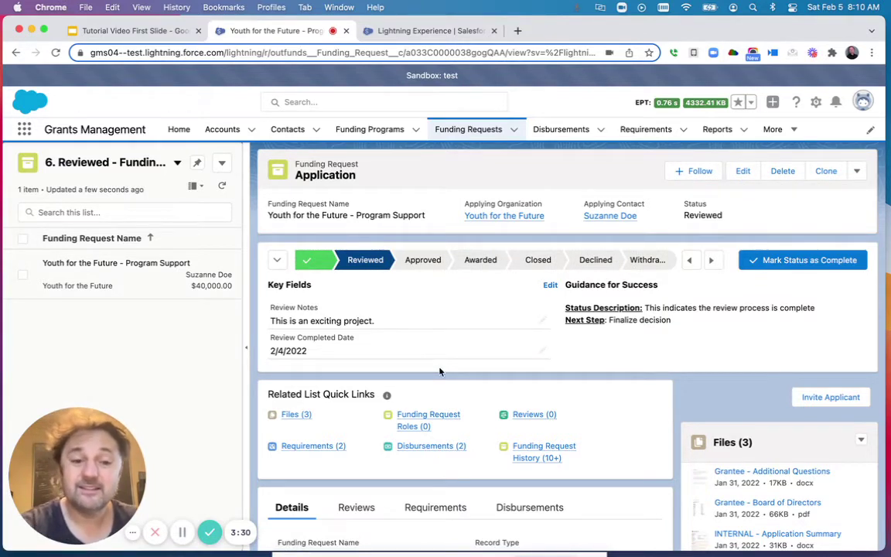
{"action": "left_click", "coordinate": [592, 261]}
Step: Set Close Date to 2/5/2022 and Closed reason to 'Mission Fit', then save
{"action": "double_click", "coordinate": [475, 329]}
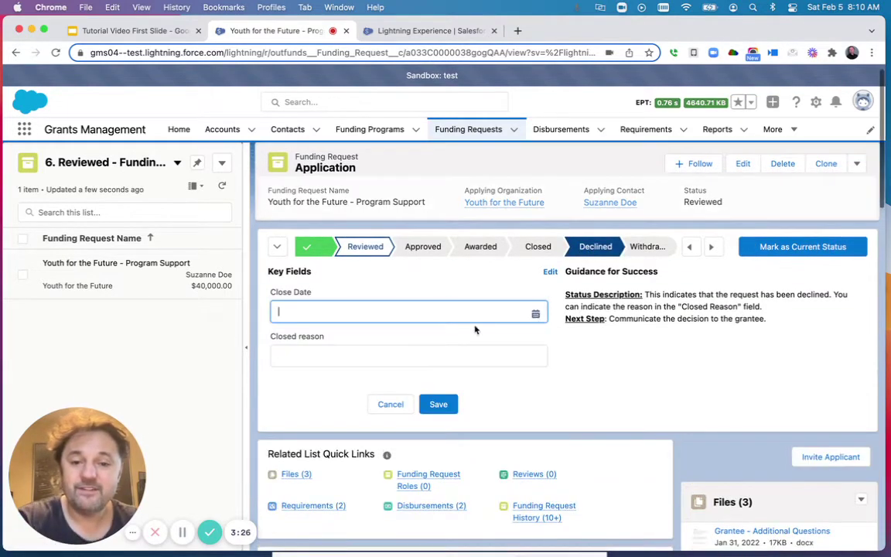
{"action": "left_click", "coordinate": [368, 314]}
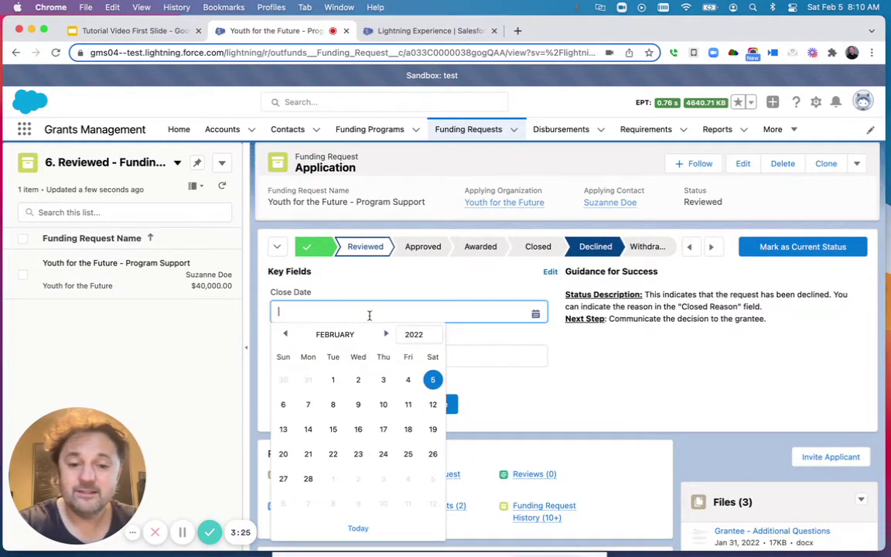
{"action": "left_click", "coordinate": [357, 528]}
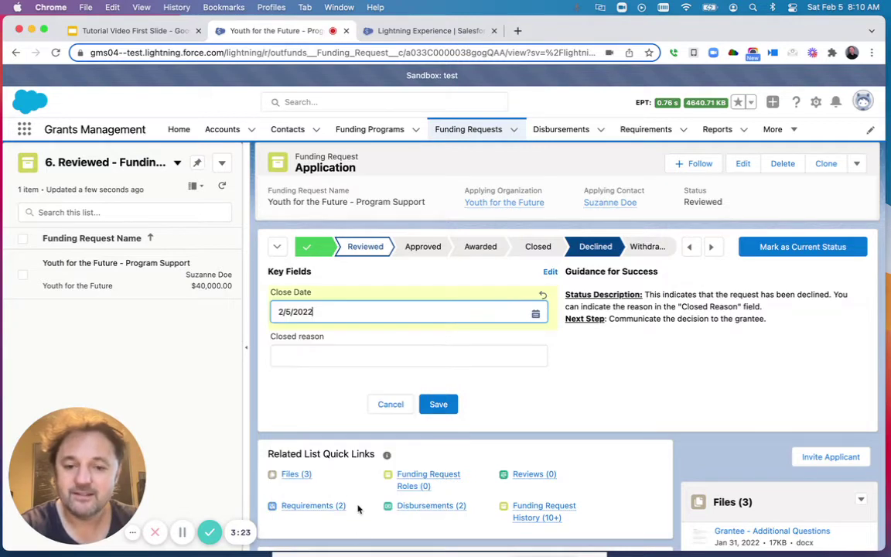
{"action": "left_click", "coordinate": [308, 354]}
{"action": "type", "text": "Mi"}
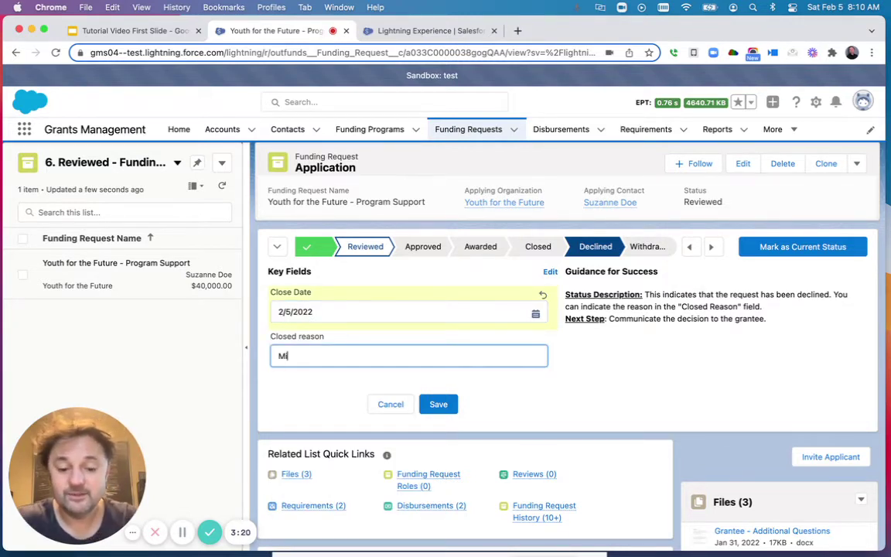
{"action": "type", "text": "ssion Fit"}
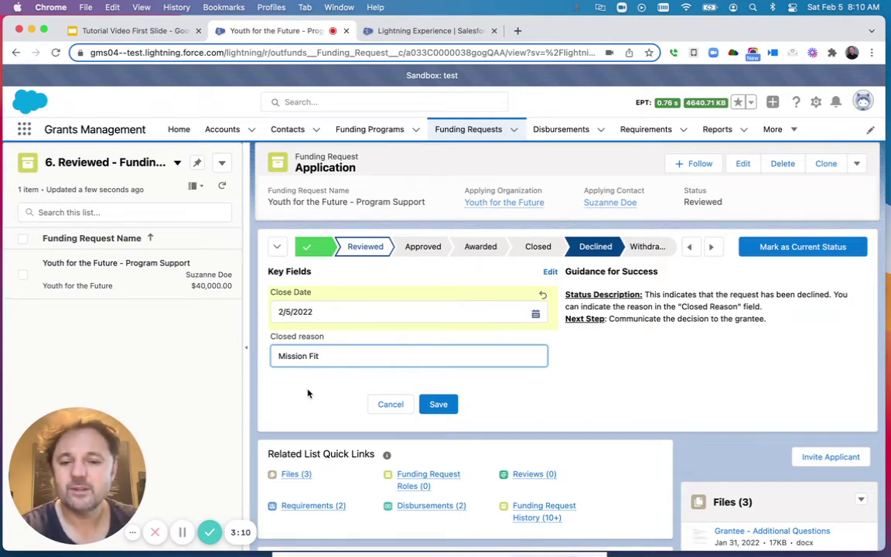
{"action": "left_click", "coordinate": [429, 403]}
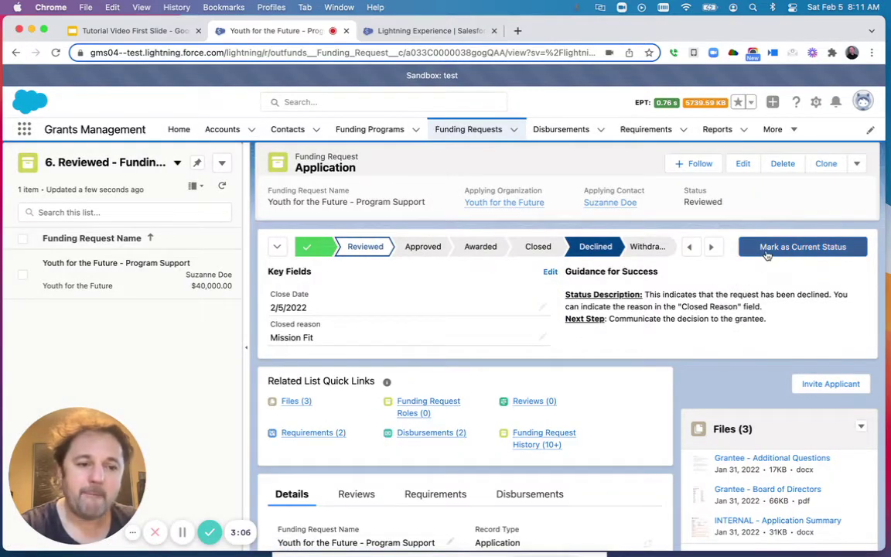
{"action": "left_click", "coordinate": [767, 255]}
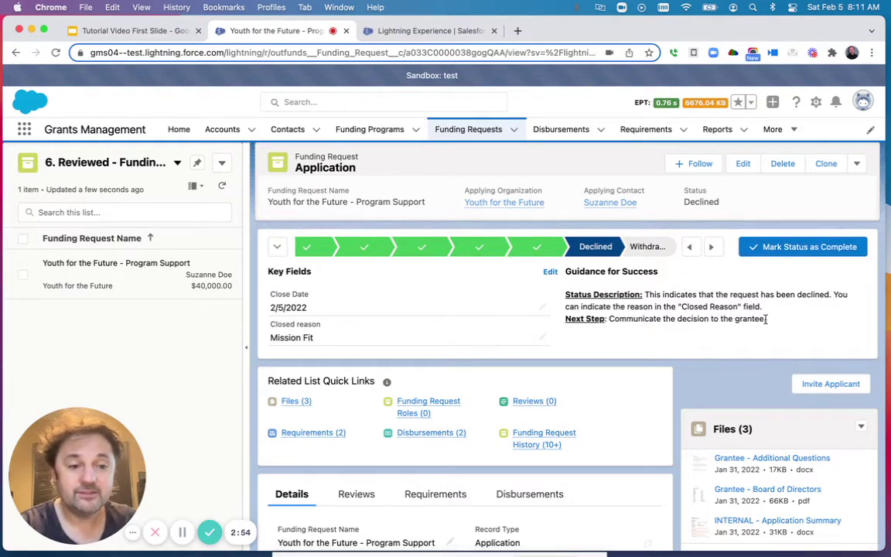
{"action": "left_click_drag", "start_coordinate": [768, 320], "coordinate": [567, 316]}
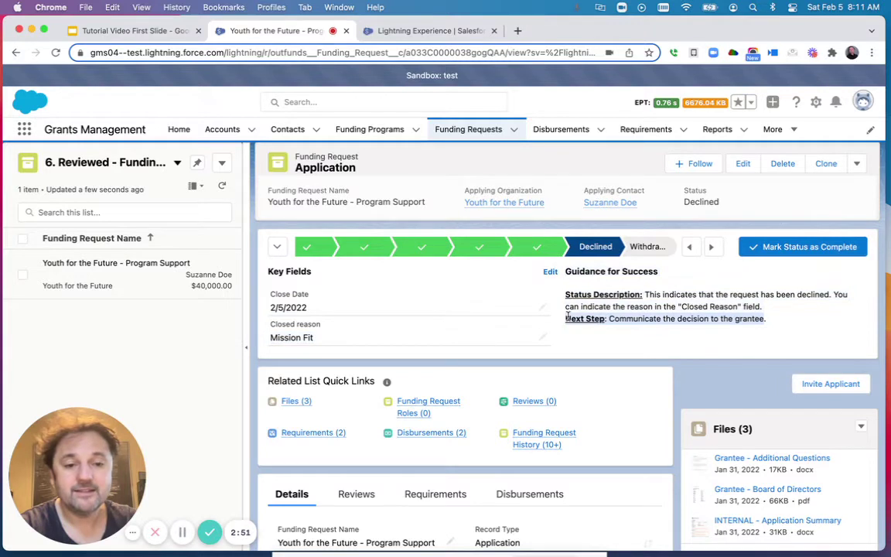
{"action": "left_click", "coordinate": [807, 324]}
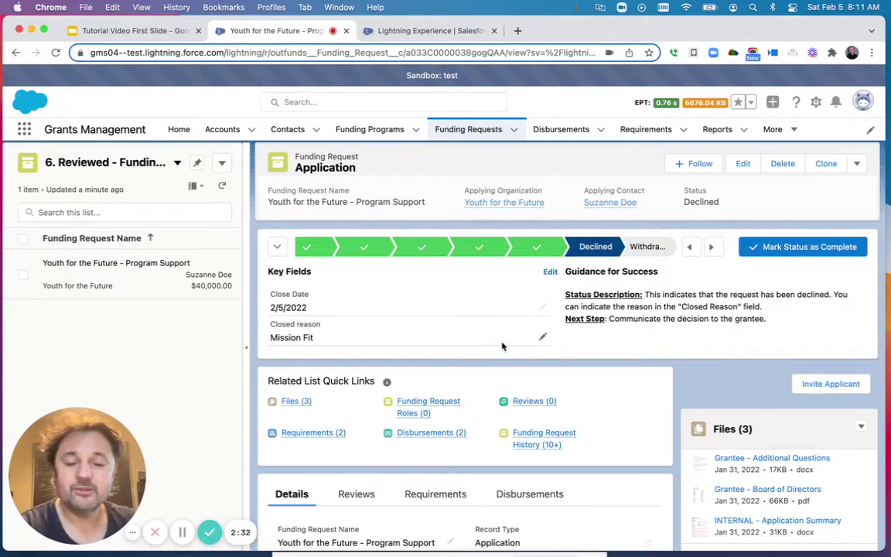
Step: Switch to the '8. Awarded - Funding Requests' view and open Raising Special Kids - General Operating Support
{"action": "left_click", "coordinate": [177, 164]}
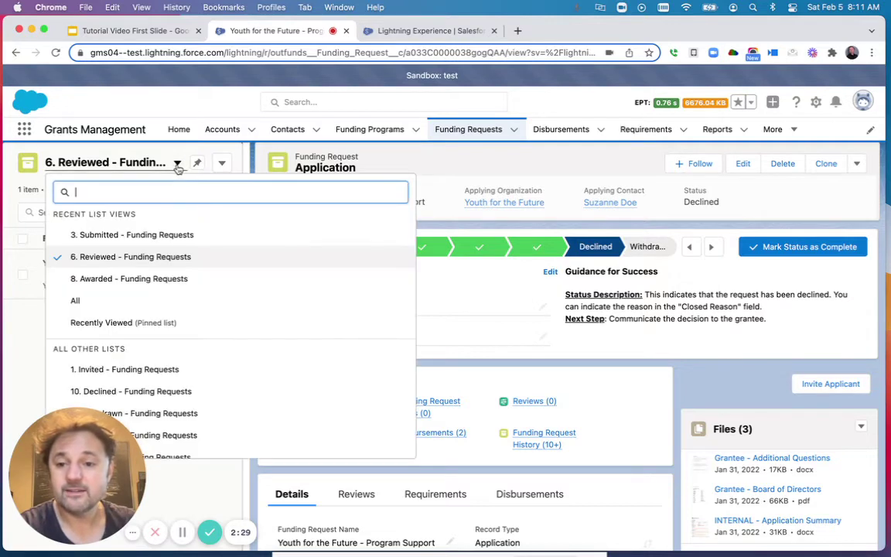
{"action": "left_click", "coordinate": [124, 279]}
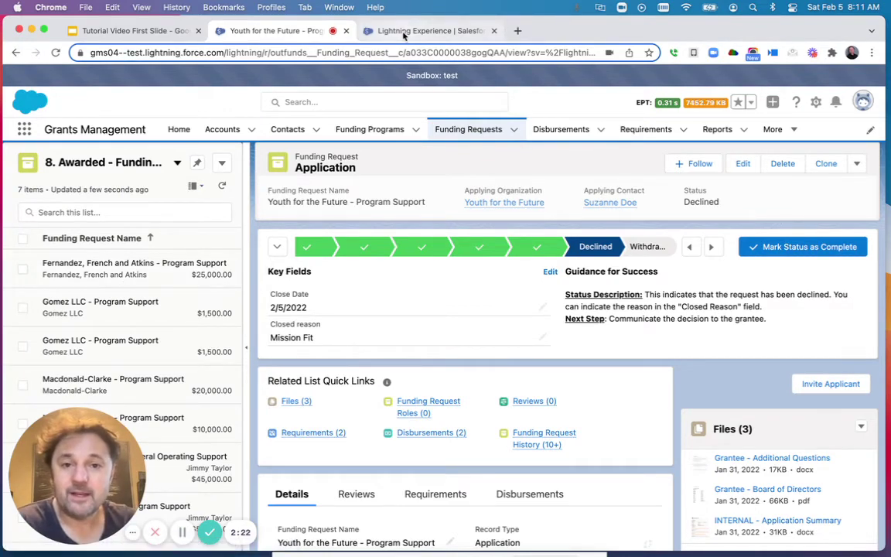
{"action": "left_click", "coordinate": [183, 533]}
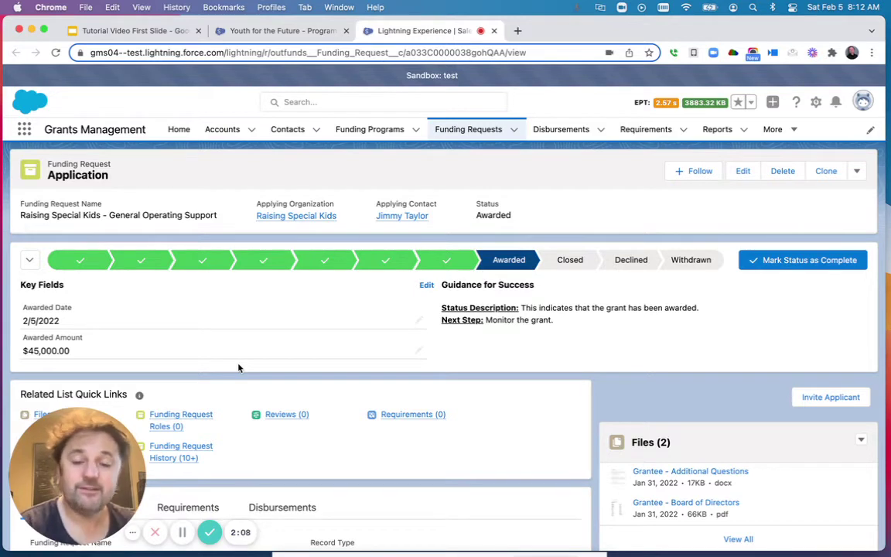
Step: Start Create Disbursements with 2 disbursements on a yearly period
{"action": "left_click", "coordinate": [856, 172]}
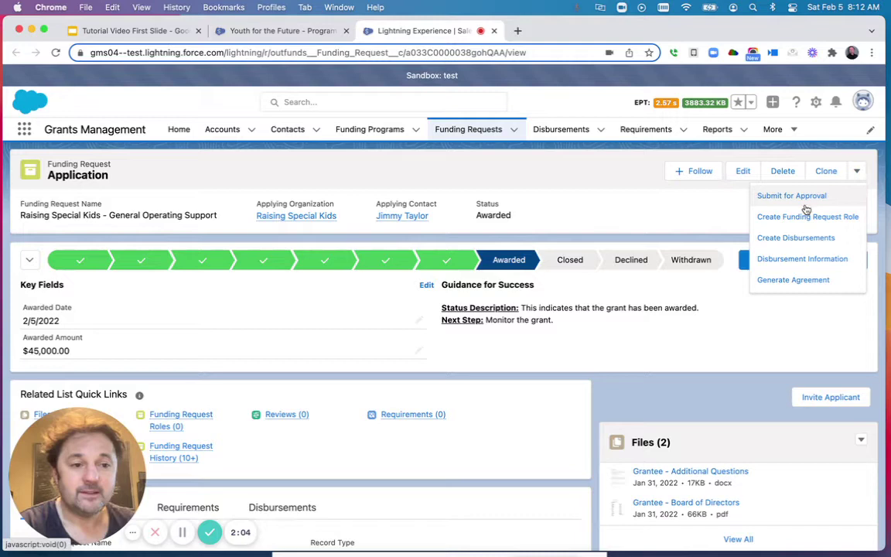
{"action": "left_click", "coordinate": [772, 246]}
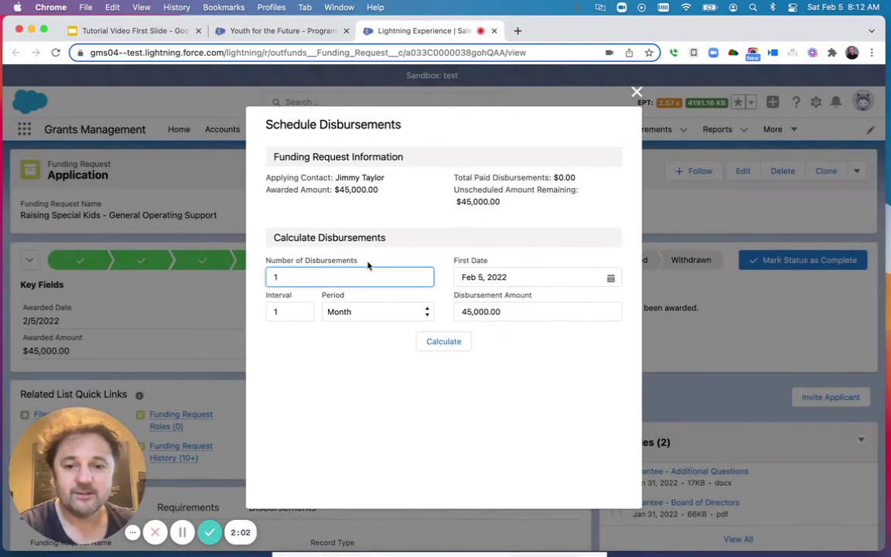
{"action": "double_click", "coordinate": [301, 272]}
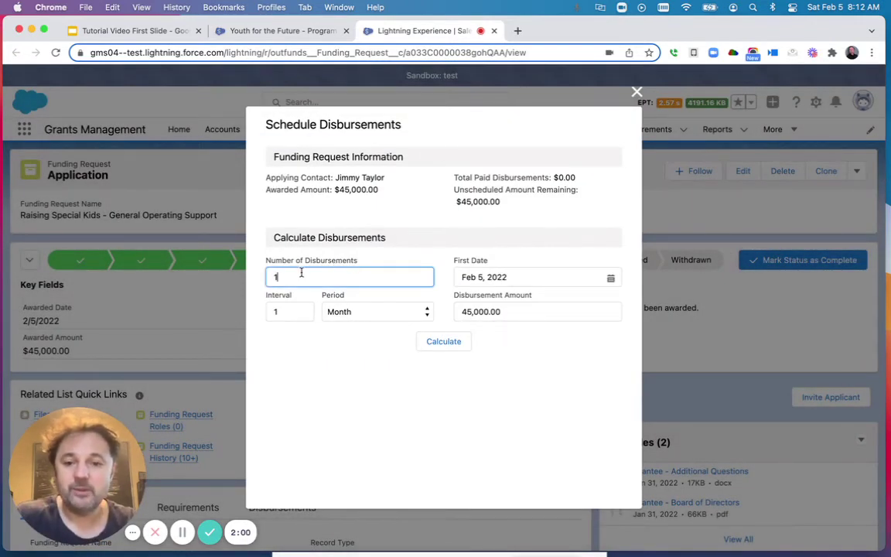
{"action": "type", "text": "2"}
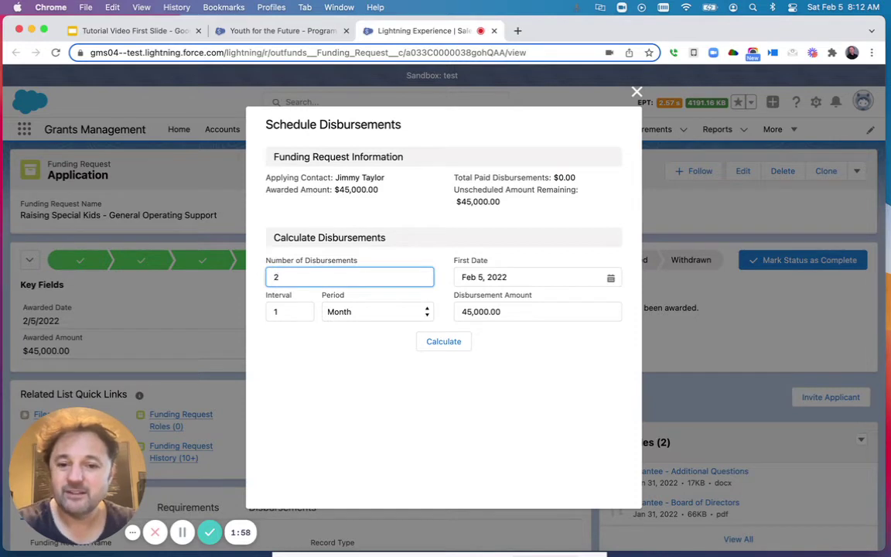
{"action": "left_click", "coordinate": [358, 311]}
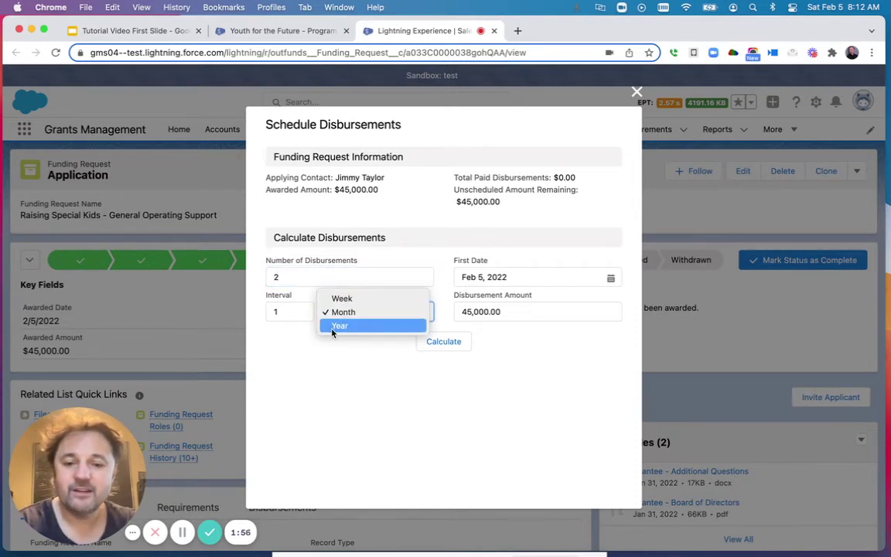
{"action": "left_click", "coordinate": [333, 328]}
Step: Set the first date to Feb 11, 2022, calculate the two $22,500 payments, and save
{"action": "left_click", "coordinate": [474, 276]}
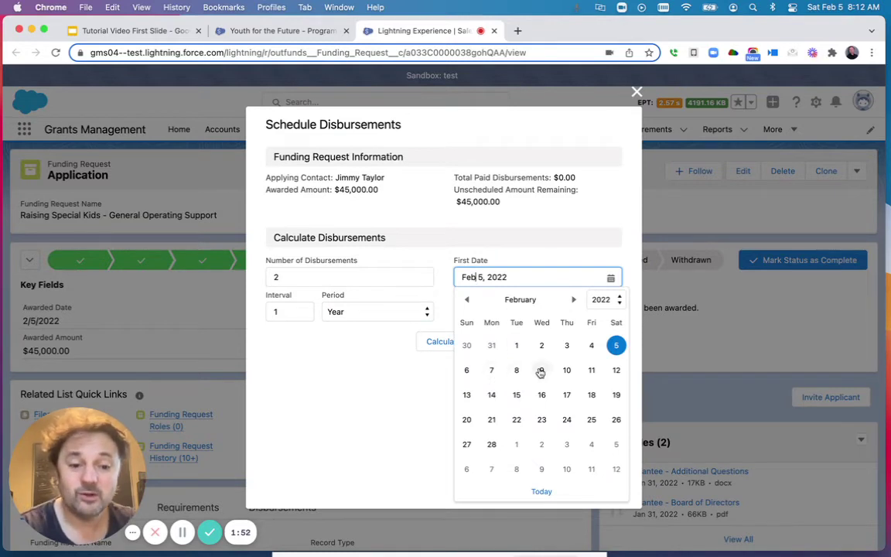
{"action": "left_click", "coordinate": [591, 371]}
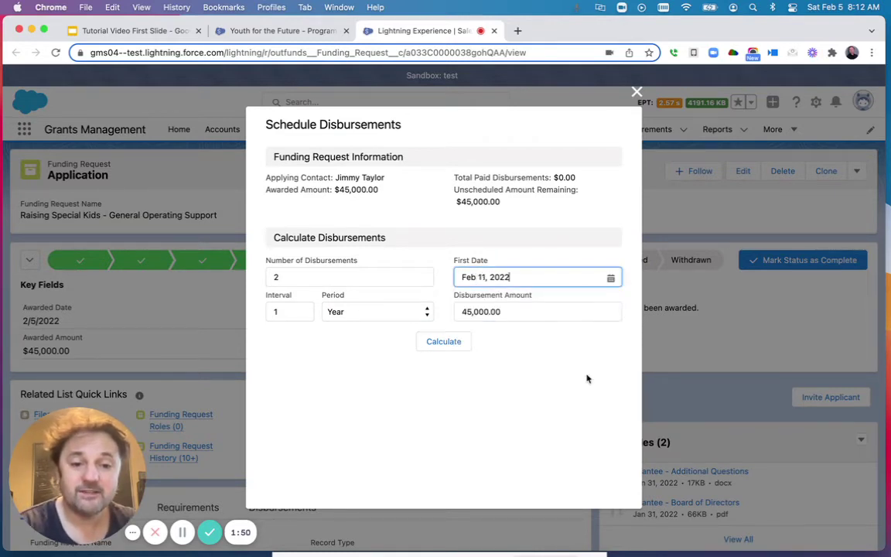
{"action": "left_click", "coordinate": [430, 343]}
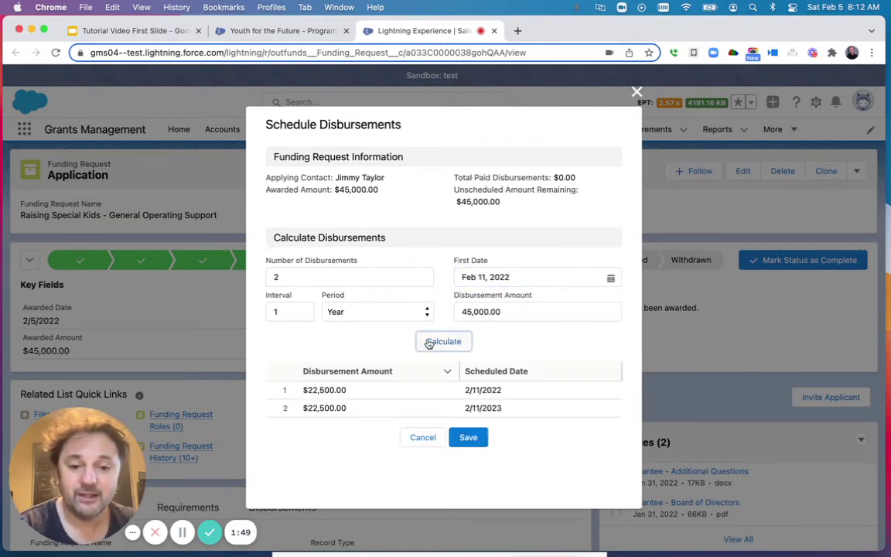
{"action": "left_click", "coordinate": [447, 390]}
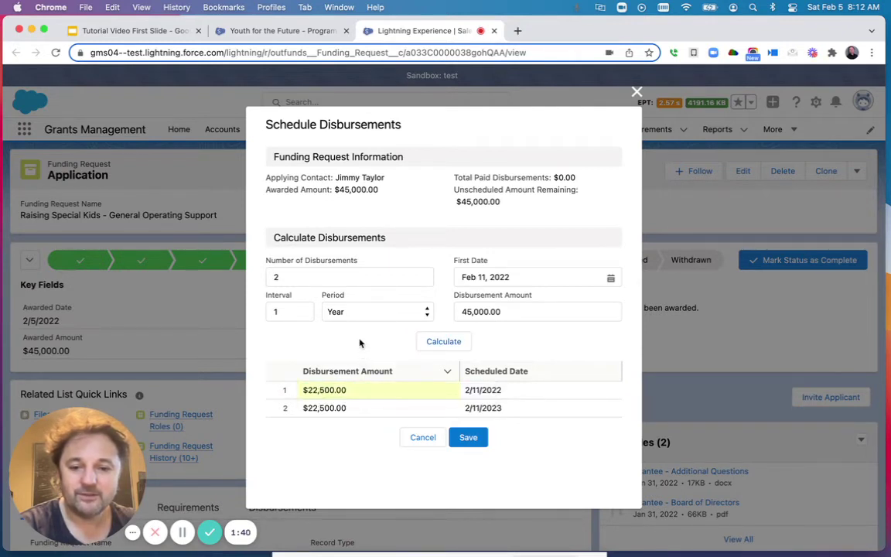
{"action": "left_click", "coordinate": [477, 438]}
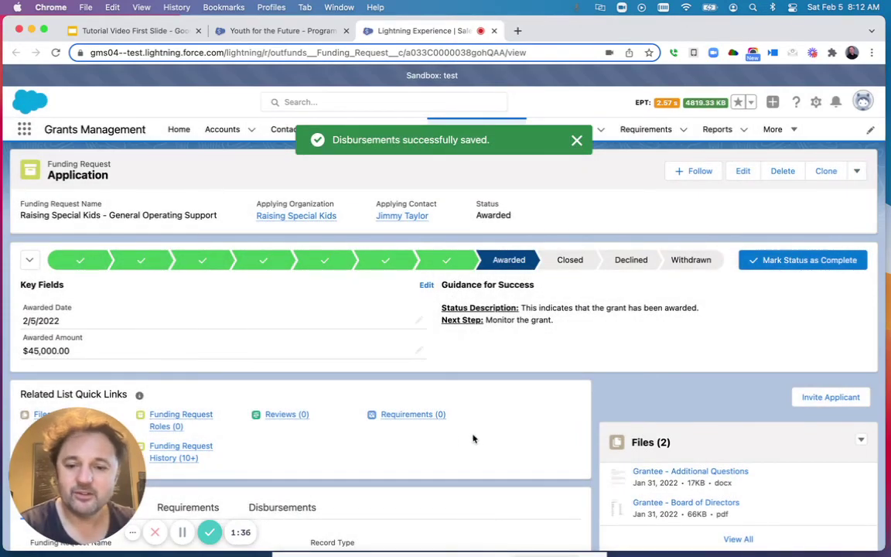
{"action": "scroll", "coordinate": [473, 439], "scroll_direction": "down", "scroll_amount": 3}
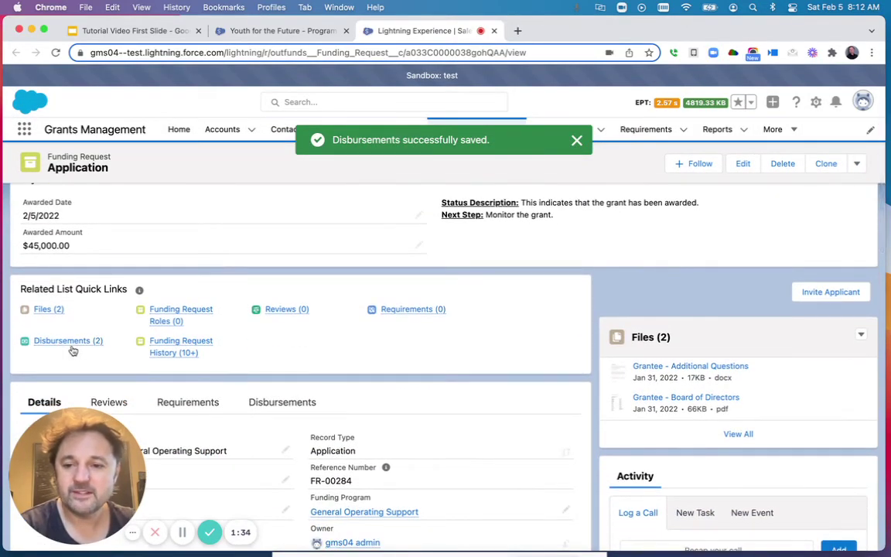
{"action": "mouse_move", "coordinate": [73, 350]}
{"action": "scroll", "coordinate": [73, 349], "scroll_direction": "down", "scroll_amount": 1}
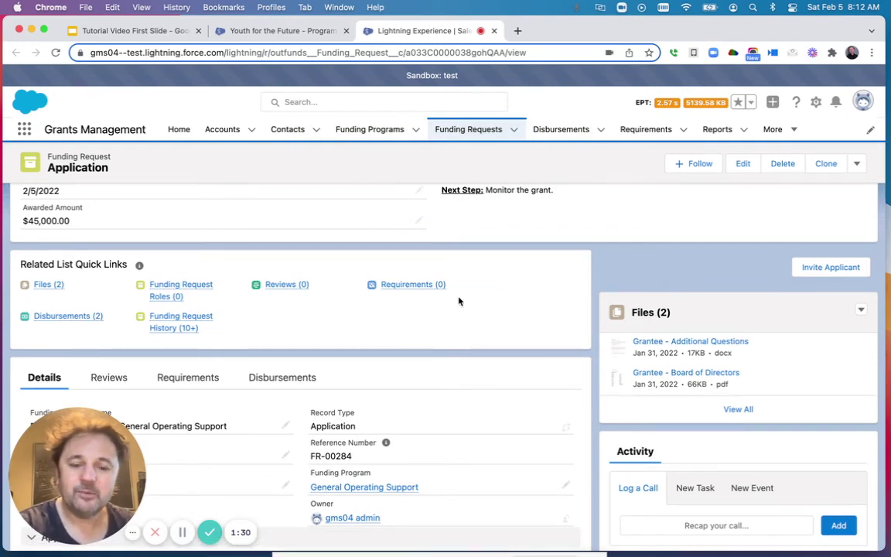
{"action": "scroll", "coordinate": [458, 301], "scroll_direction": "up", "scroll_amount": 3}
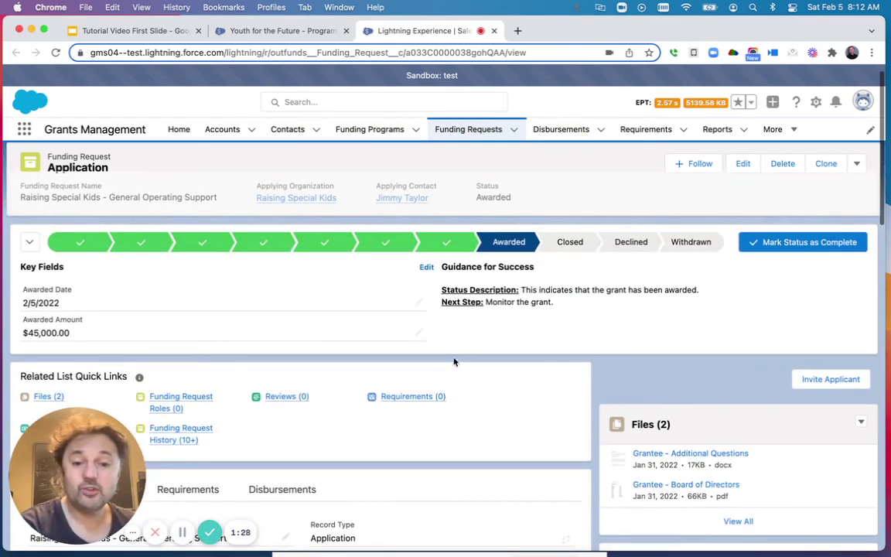
{"action": "scroll", "coordinate": [432, 397], "scroll_direction": "down", "scroll_amount": 1}
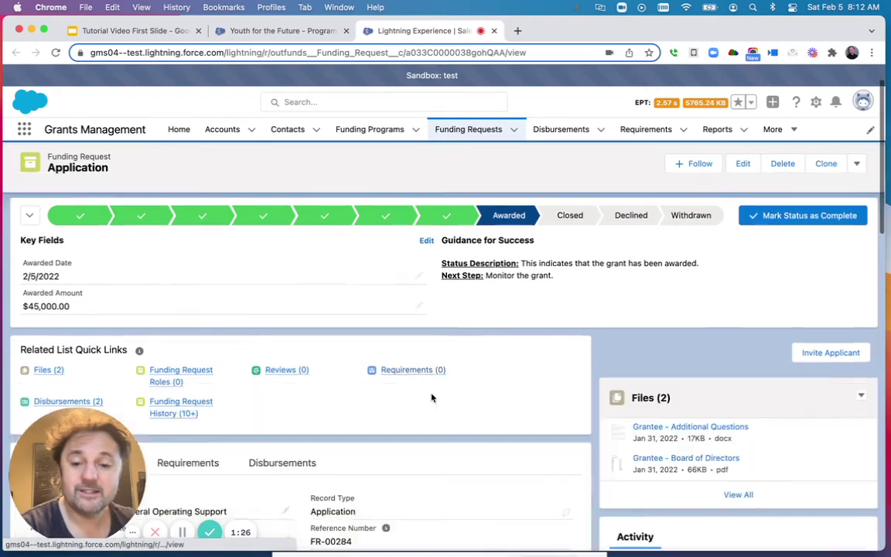
{"action": "scroll", "coordinate": [432, 397], "scroll_direction": "down", "scroll_amount": 3}
{"action": "mouse_move", "coordinate": [415, 288]}
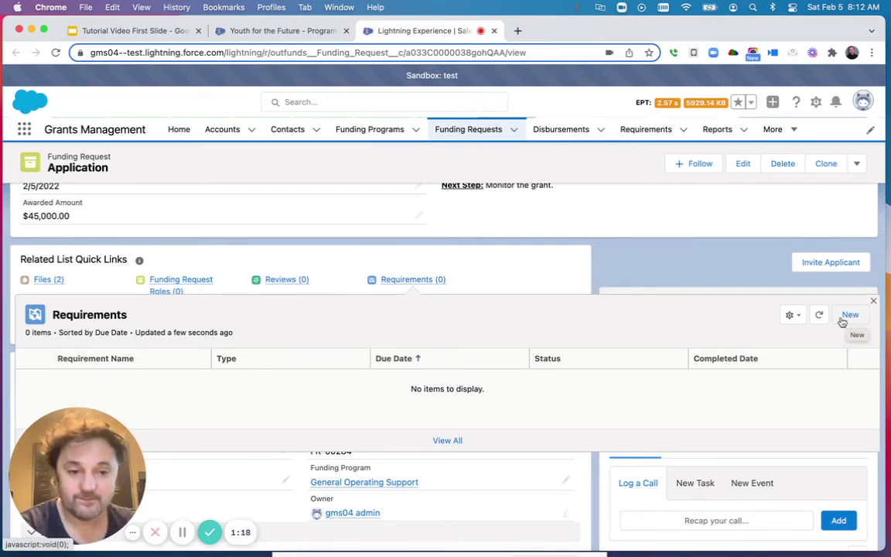
{"action": "scroll", "coordinate": [546, 262], "scroll_direction": "up", "scroll_amount": 4}
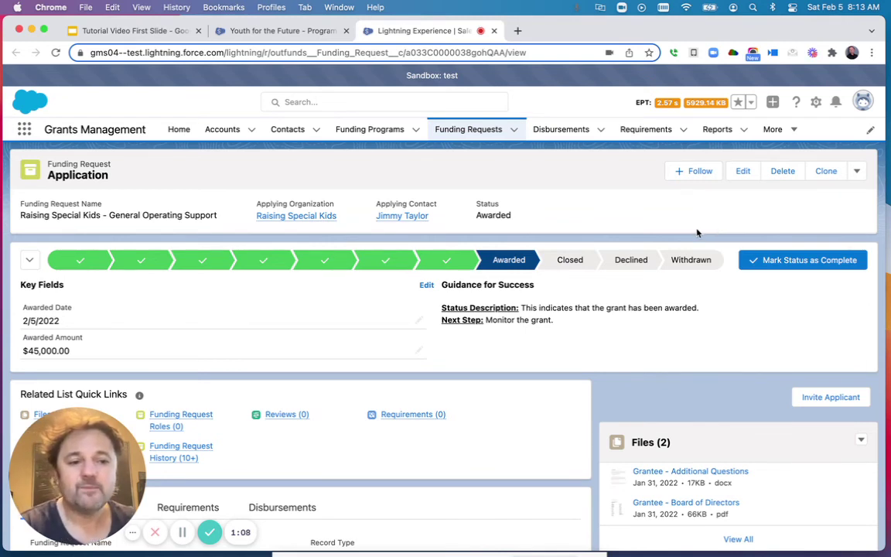
{"action": "left_click", "coordinate": [857, 171]}
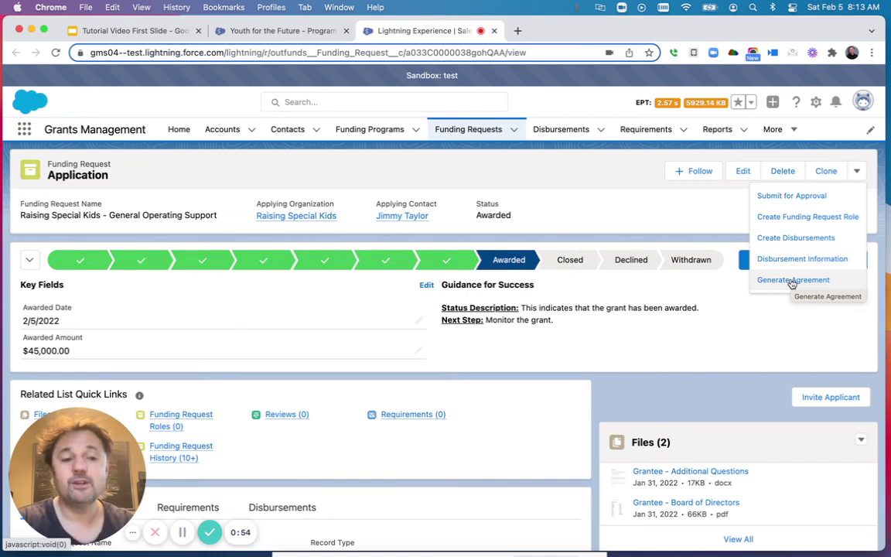
{"action": "left_click", "coordinate": [692, 320]}
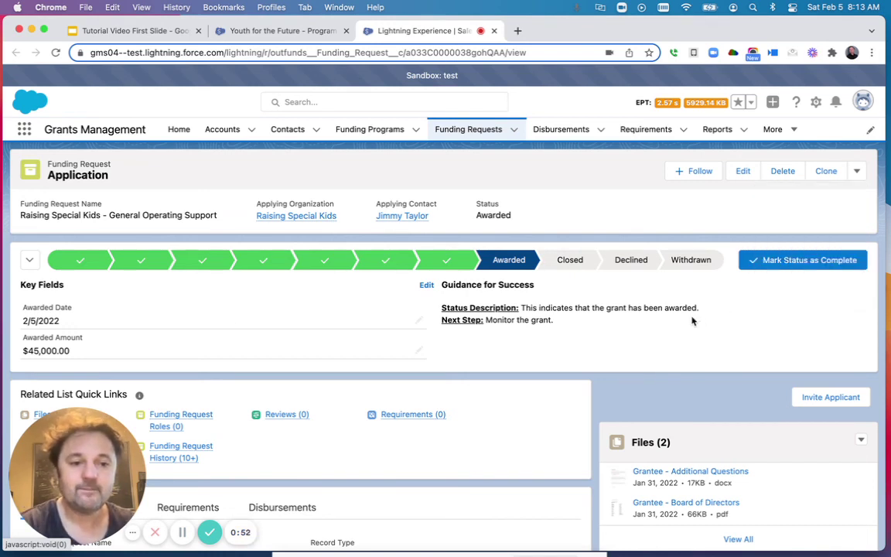